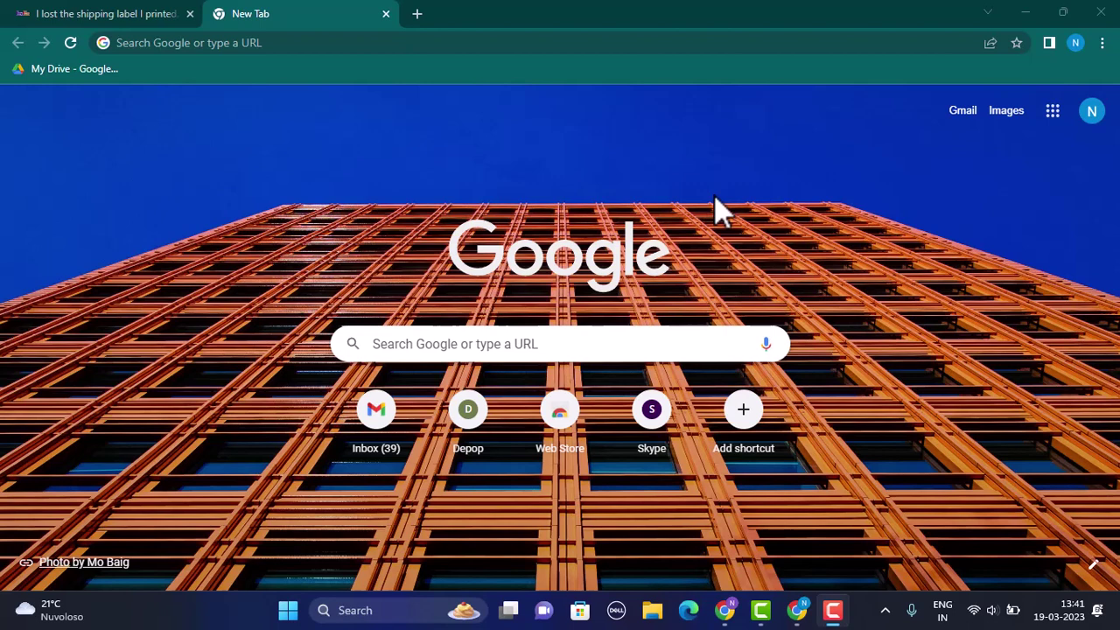
text(https://www.fedex.com/)
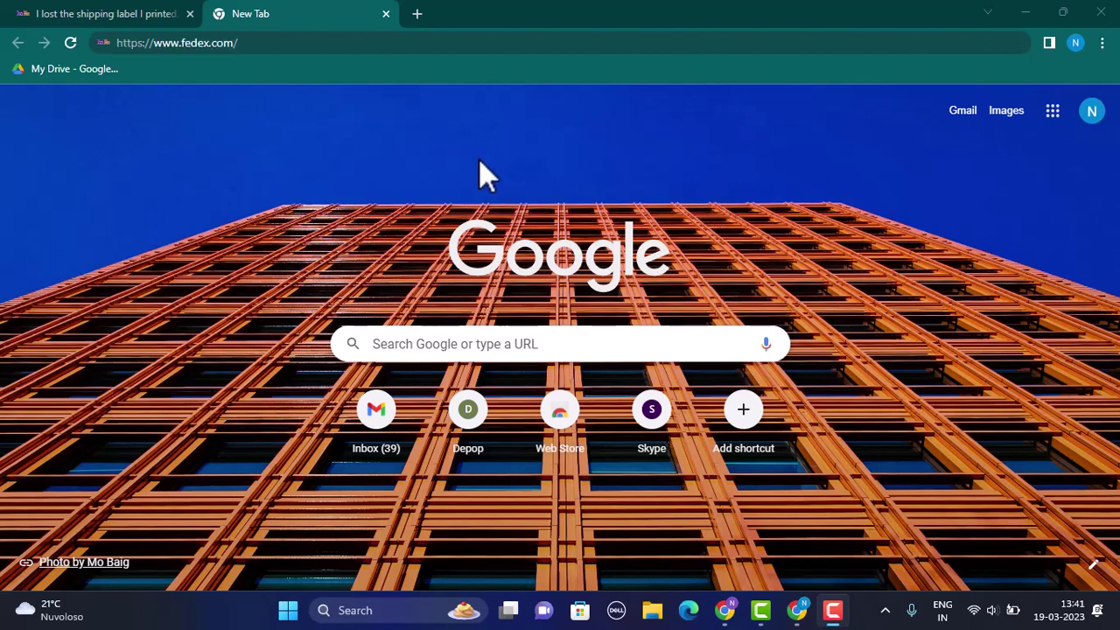
click(273, 43)
key(Return)
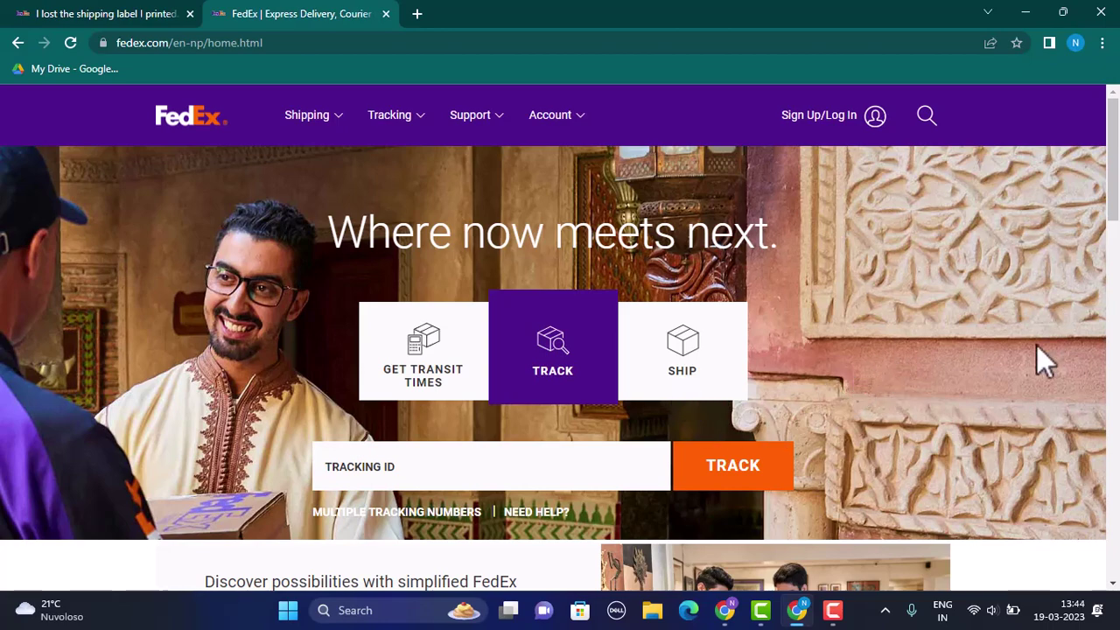
scroll(1037, 347, down, 4)
scroll(1033, 359, down, 1)
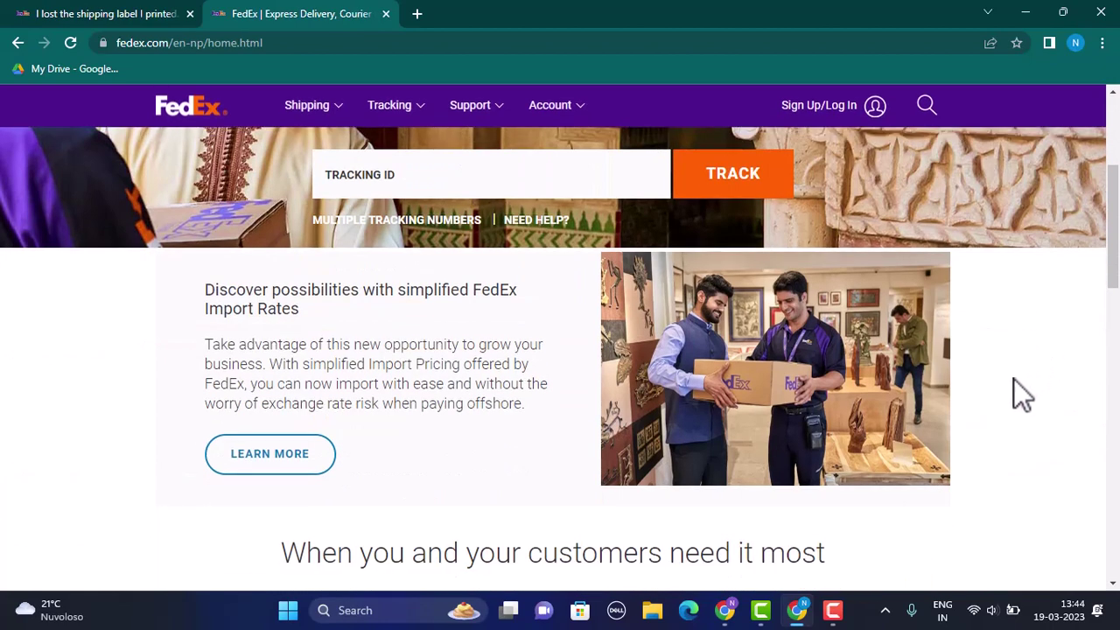
scroll(1015, 381, down, 3)
scroll(1015, 381, down, 5)
scroll(1015, 382, down, 4)
scroll(1014, 385, down, 3)
scroll(1013, 385, up, 15)
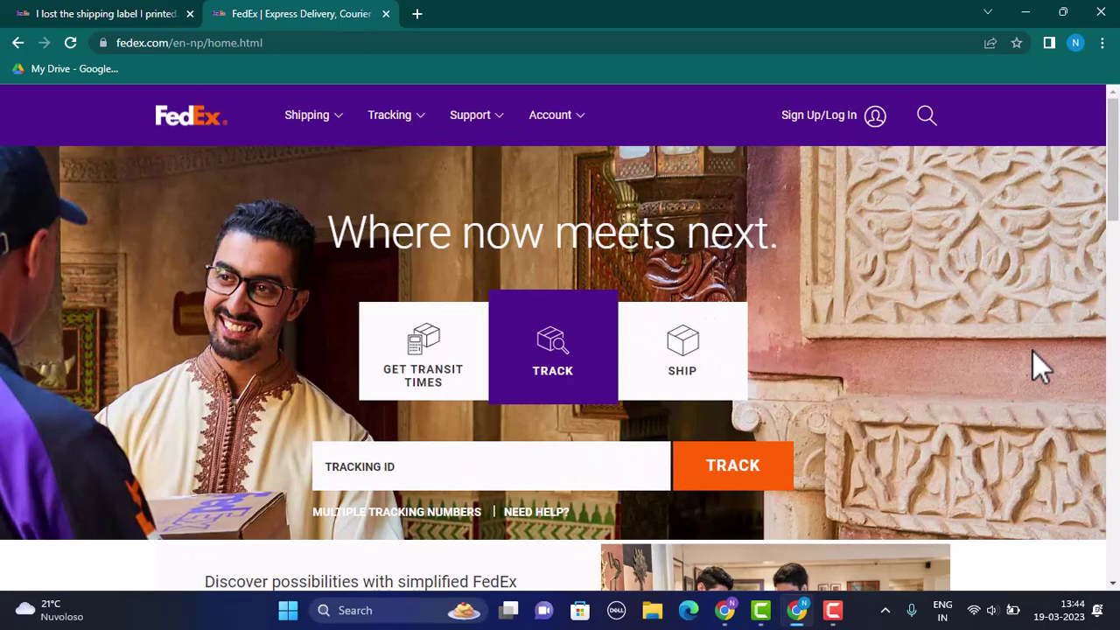
scroll(1033, 351, down, 5)
scroll(1029, 355, up, 1)
scroll(1039, 362, up, 4)
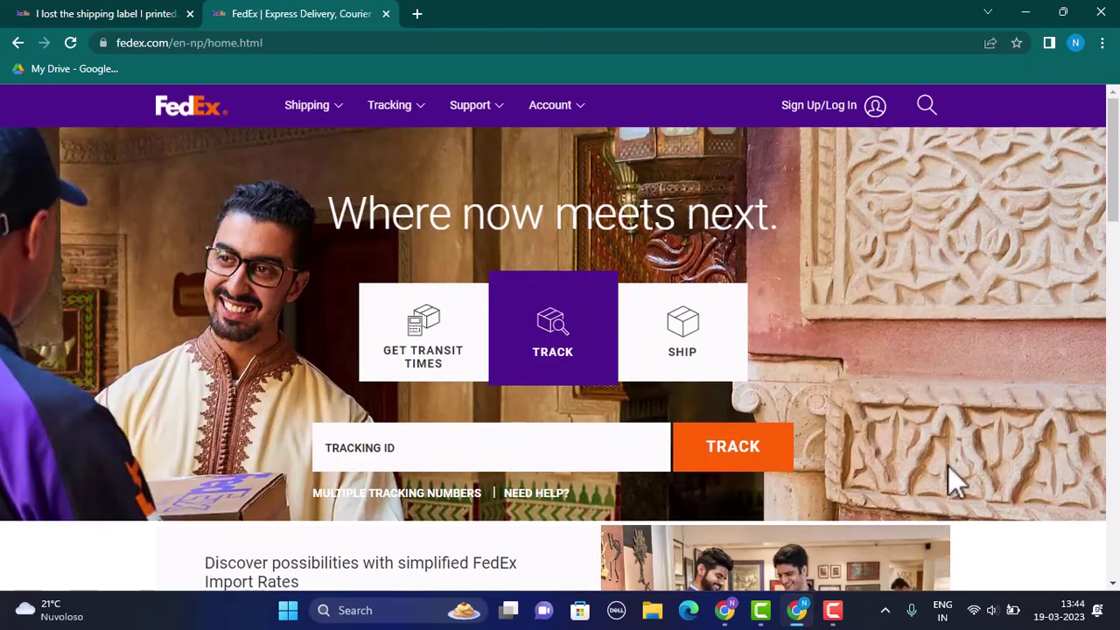
scroll(949, 466, up, 1)
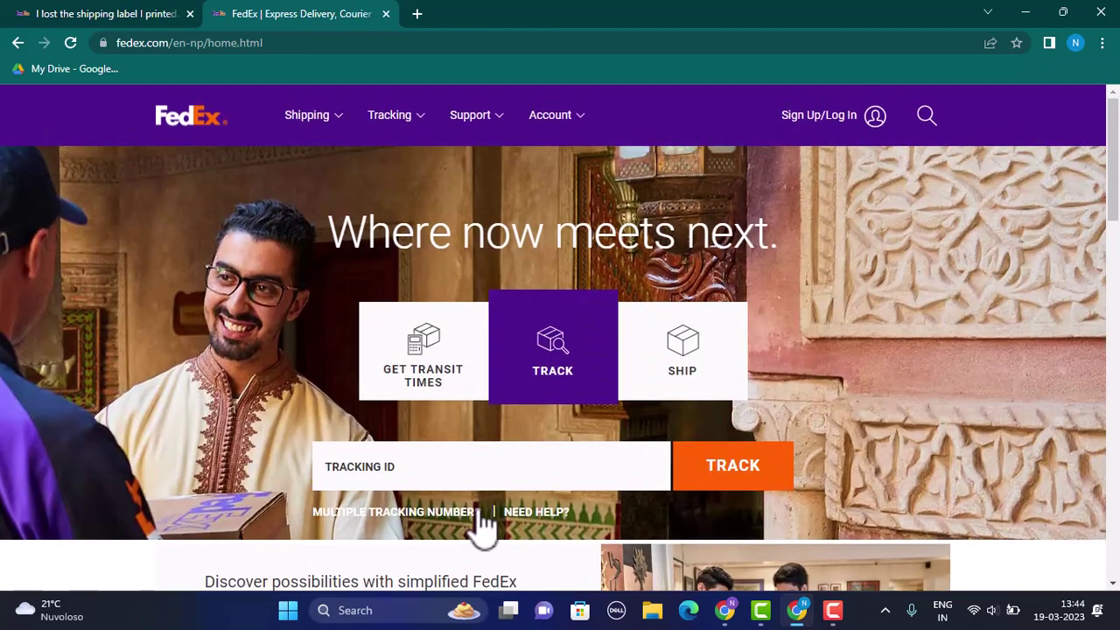
- Open the 'NEED HELP?' link under the Tracking ID field
click(537, 512)
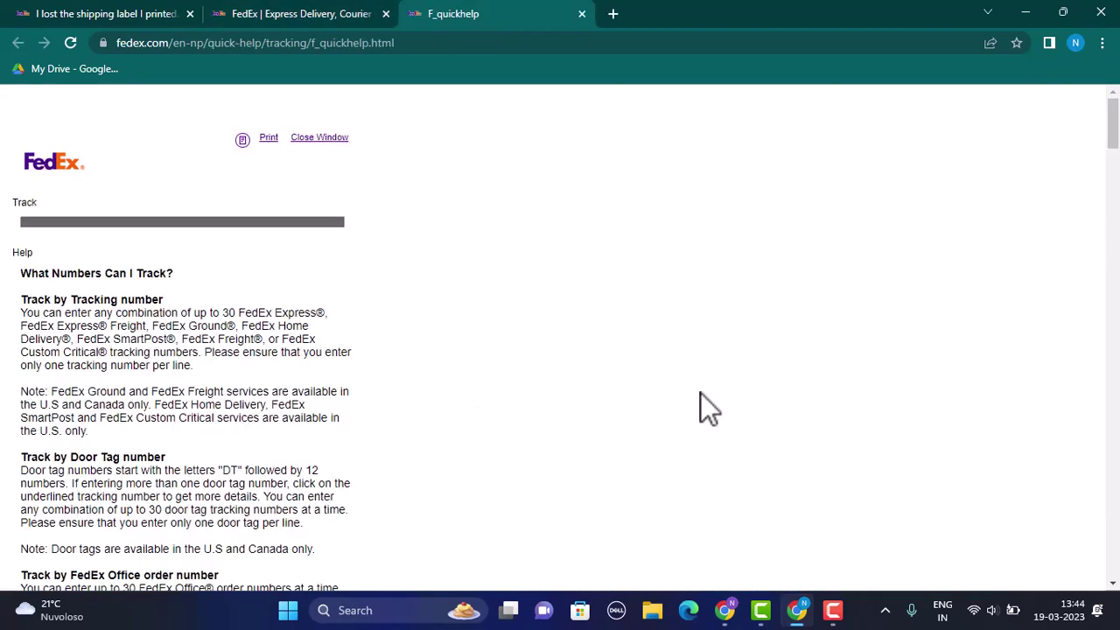